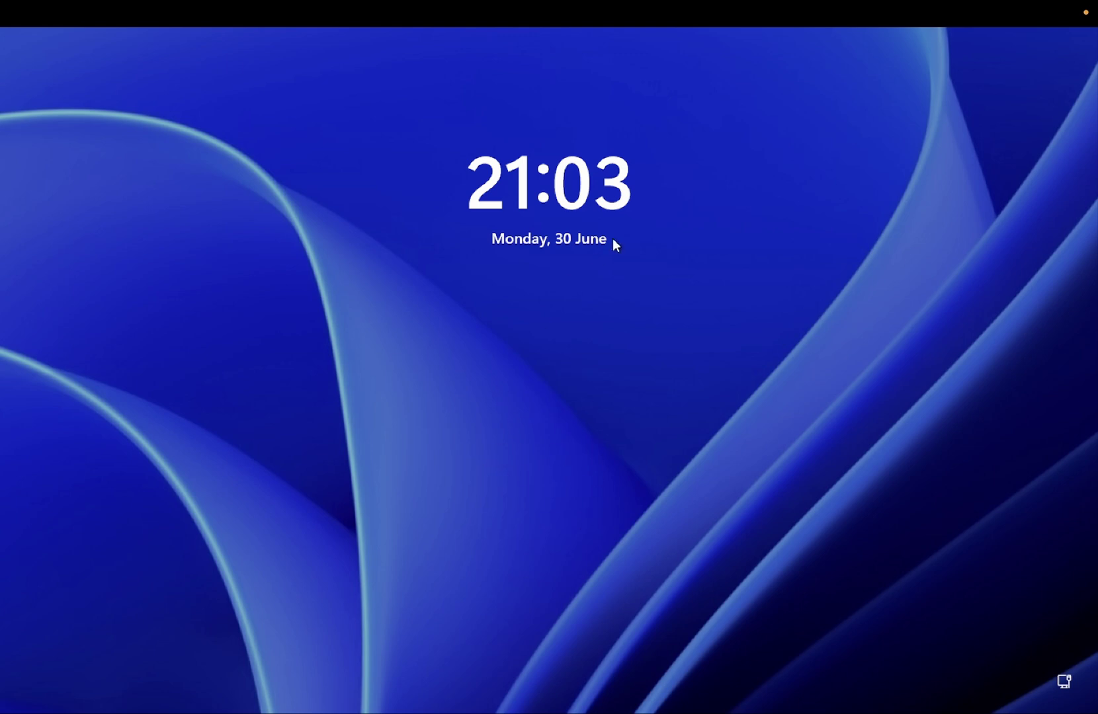
# - From the lock screen, Shift+Restart via the Power menu to reach the recovery Choose an option screen
pyautogui.click(629, 351)
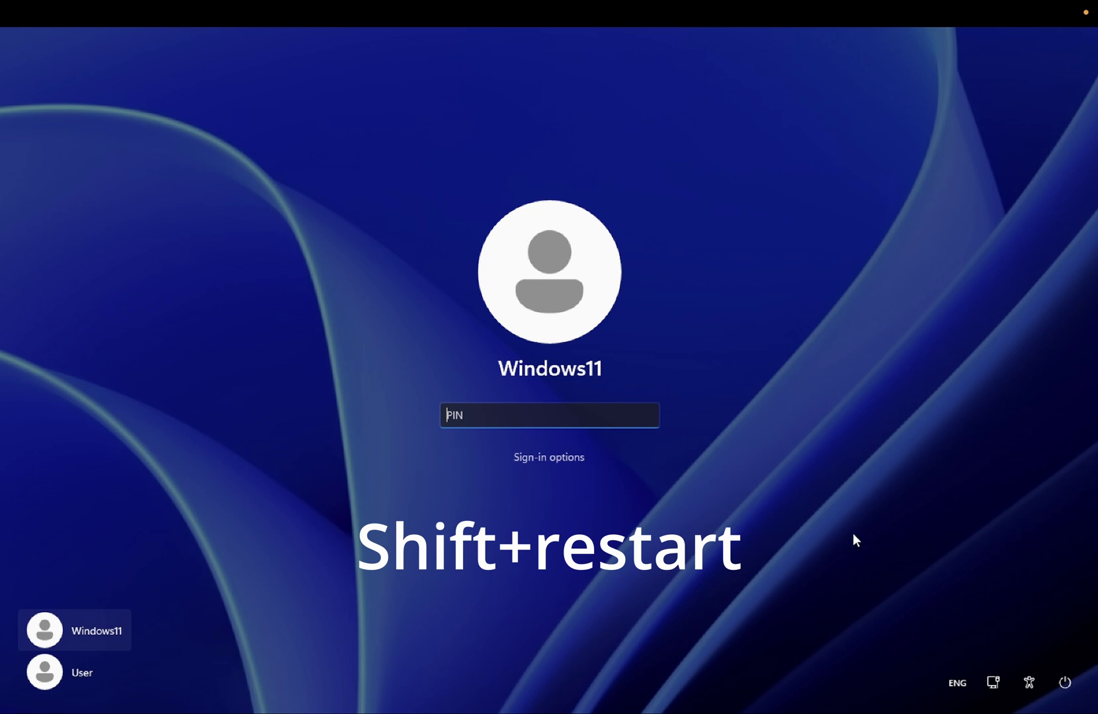
pyautogui.click(1067, 679)
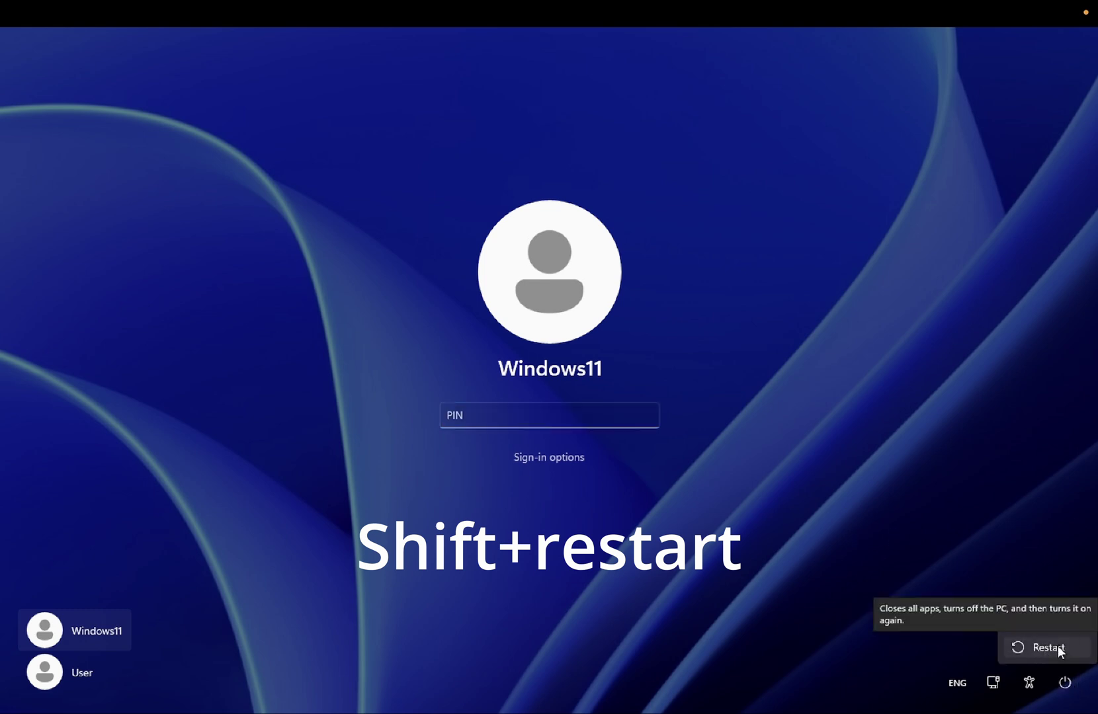
pyautogui.keyDown('shift'); pyautogui.click(1059, 647); pyautogui.keyUp('shift')
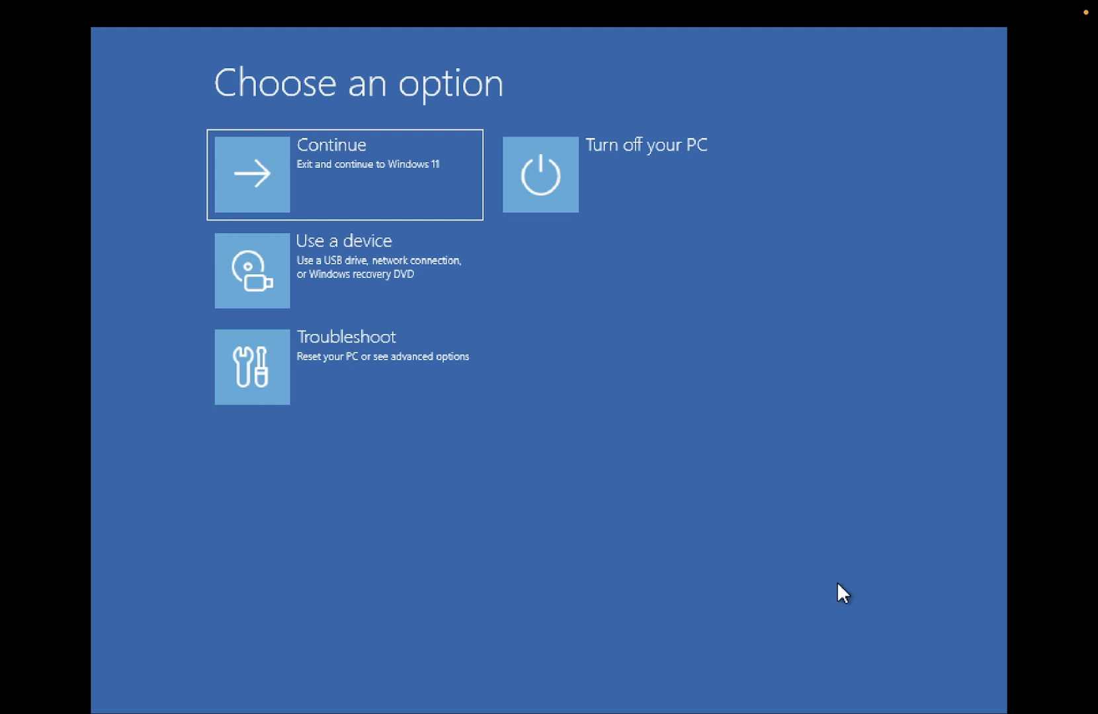
# - Select Troubleshoot > Advanced options > UEFI Firmware Settings to reboot into the QEMU firmware menu
pyautogui.click(415, 381)
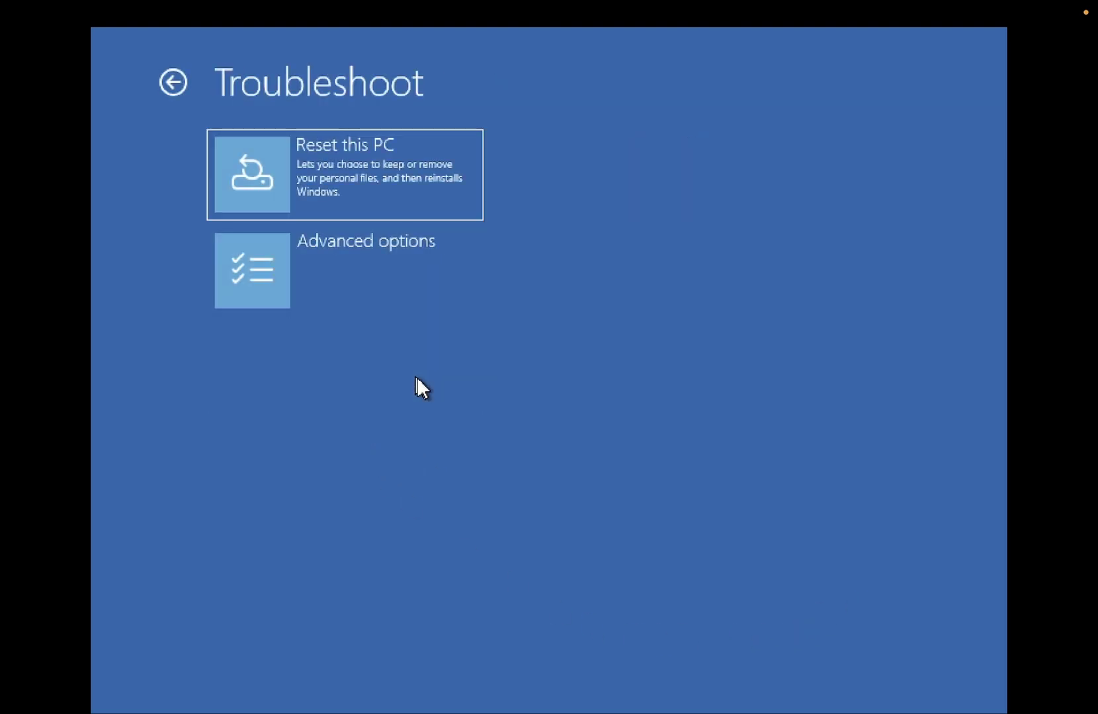
pyautogui.click(428, 277)
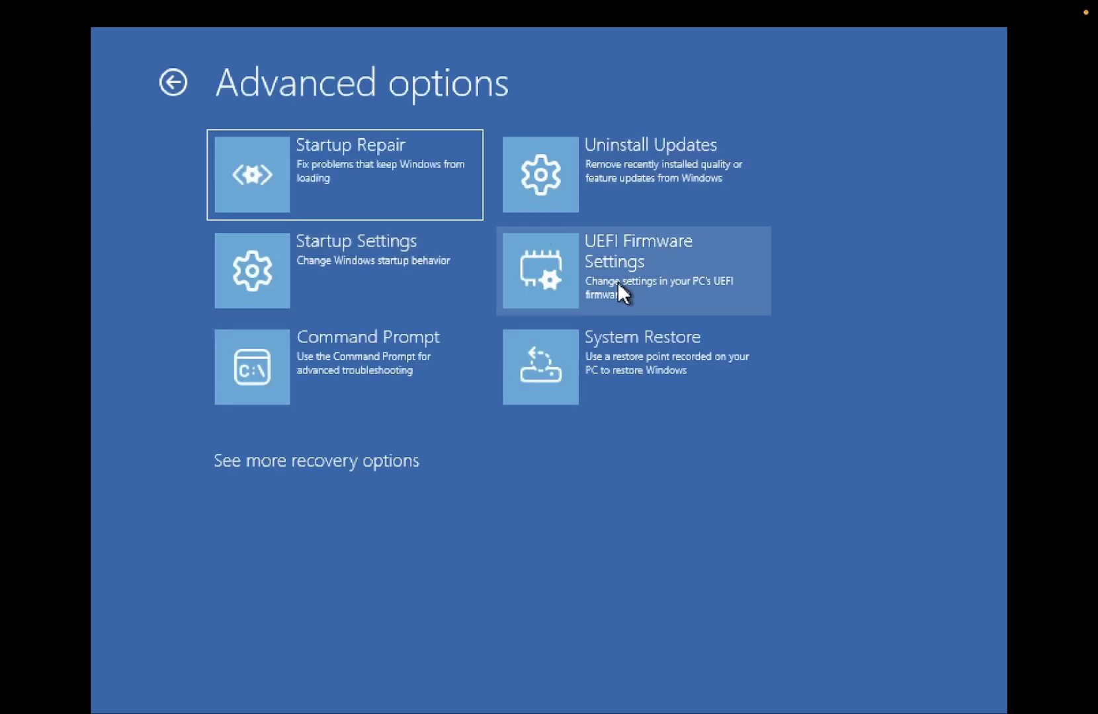
pyautogui.click(650, 280)
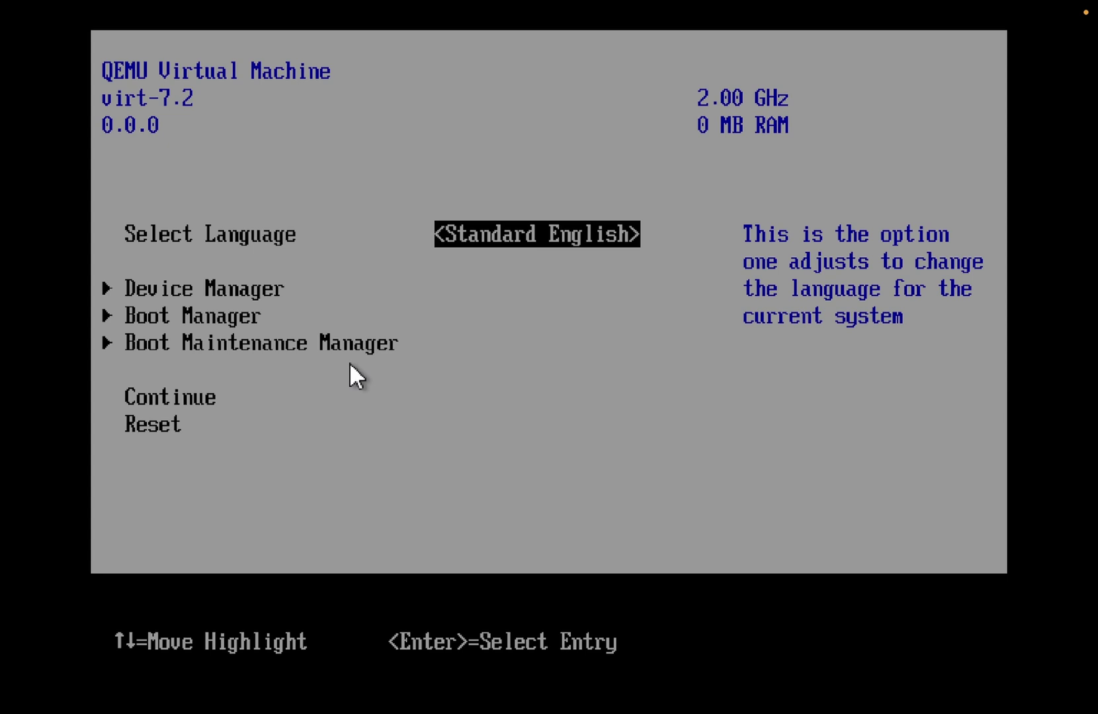
# - Select Continue in the QEMU firmware menu so Windows boots back to the lock screen
pyautogui.press('Down')
pyautogui.press('Down')
pyautogui.press('Down')
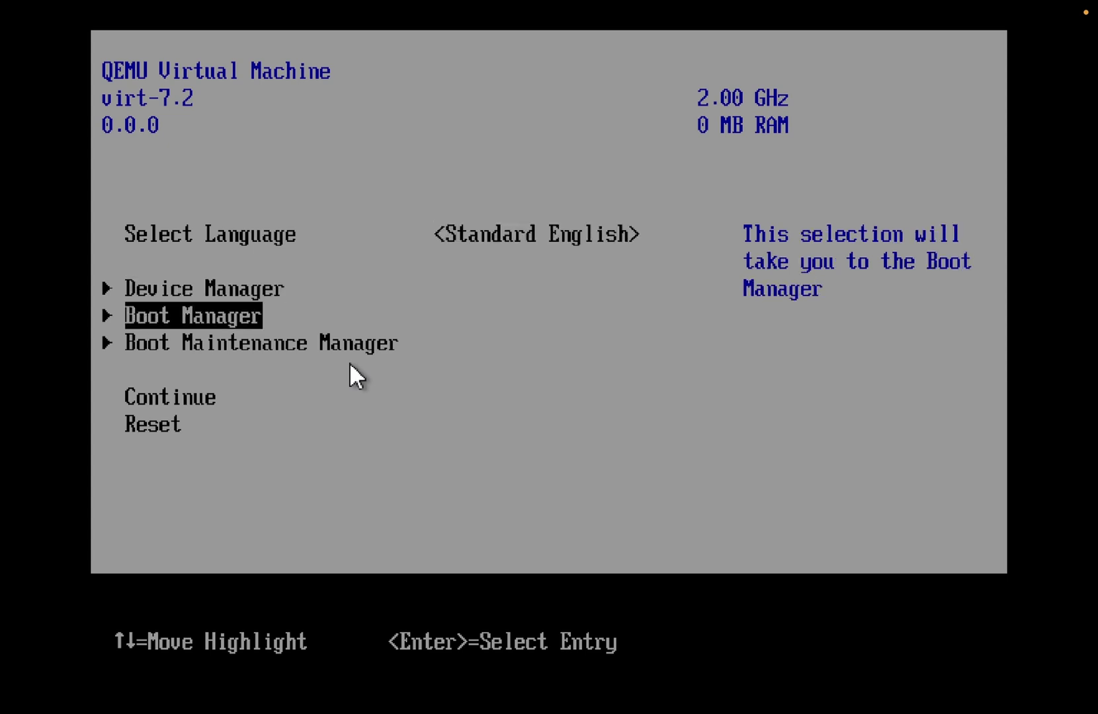
pyautogui.press('Down')
pyautogui.press('Down')
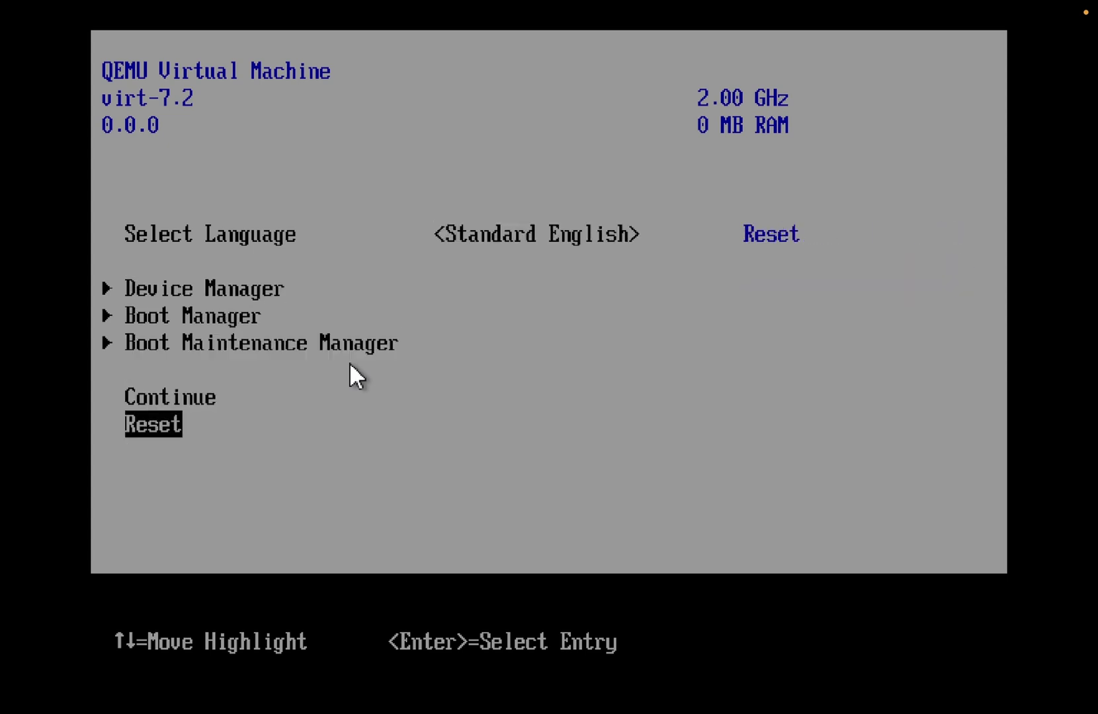
pyautogui.press('Up')
pyautogui.press('Return')
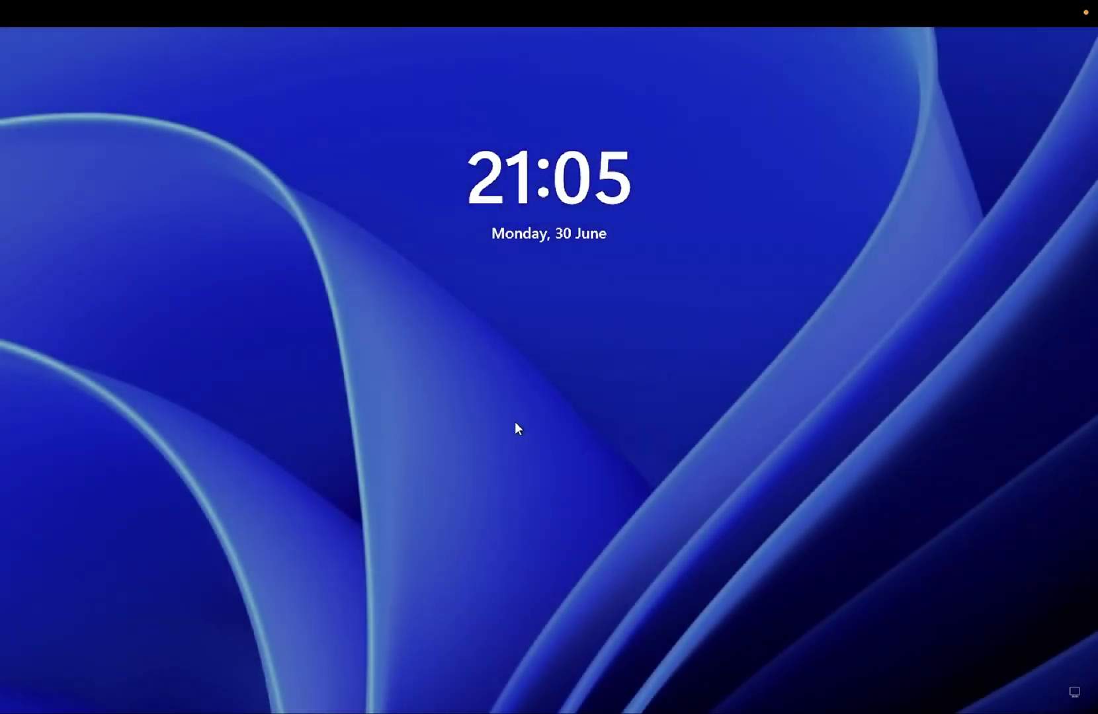
# - Sign in to Windows 11 with the Password sign-in option and the account password
pyautogui.click(515, 423)
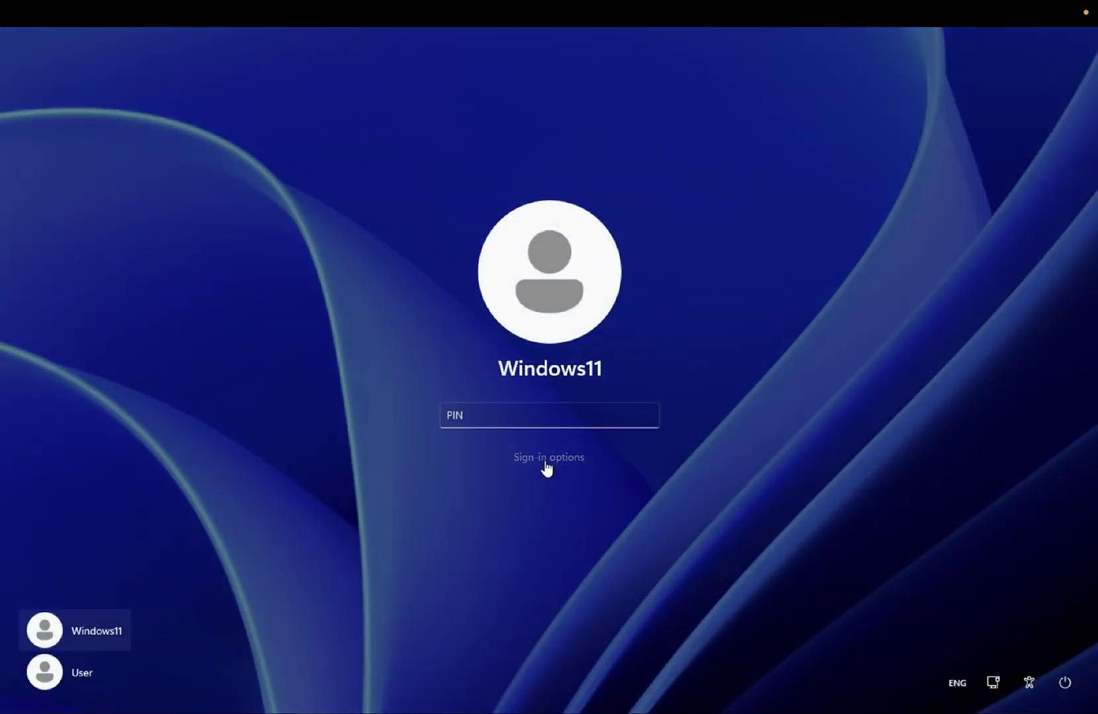
pyautogui.click(547, 460)
pyautogui.click(529, 502)
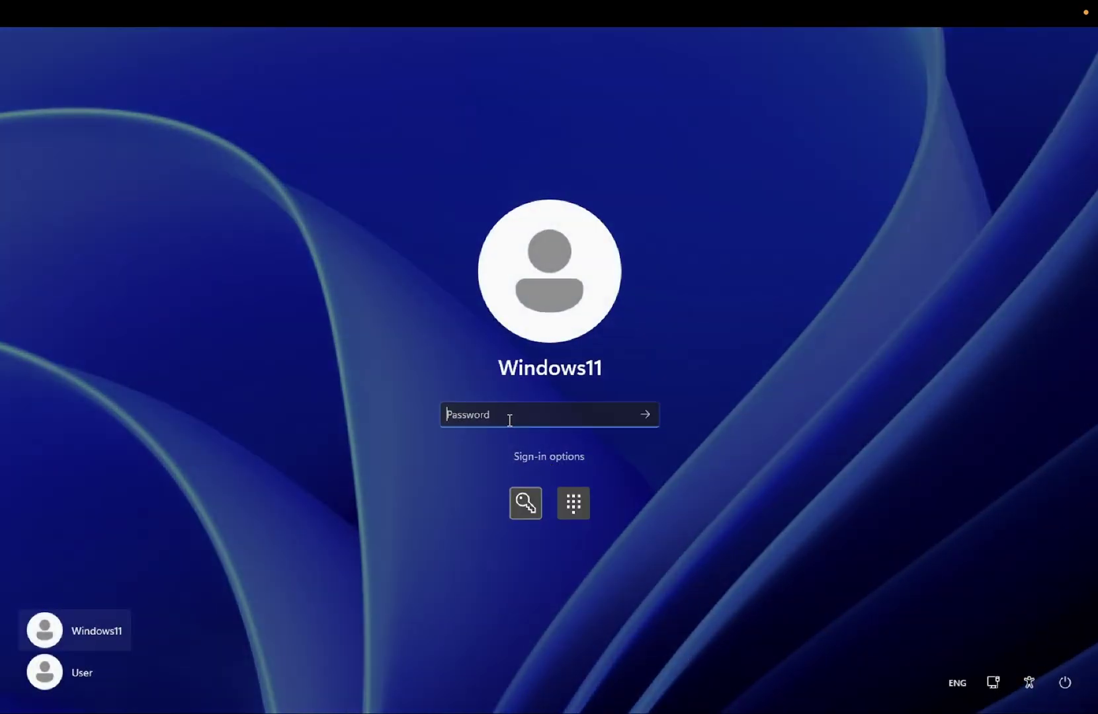
pyautogui.write('•••••••')
pyautogui.press('Return')
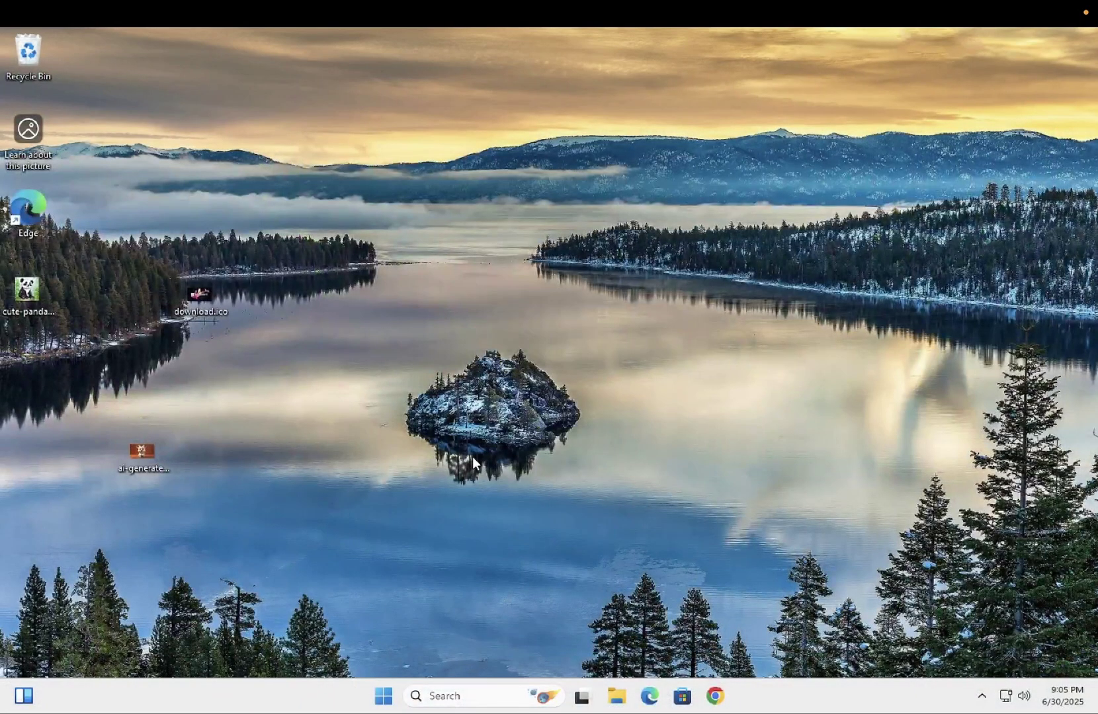
# - Trigger Advanced startup's Restart now from Settings > System > Recovery
pyautogui.click(380, 697)
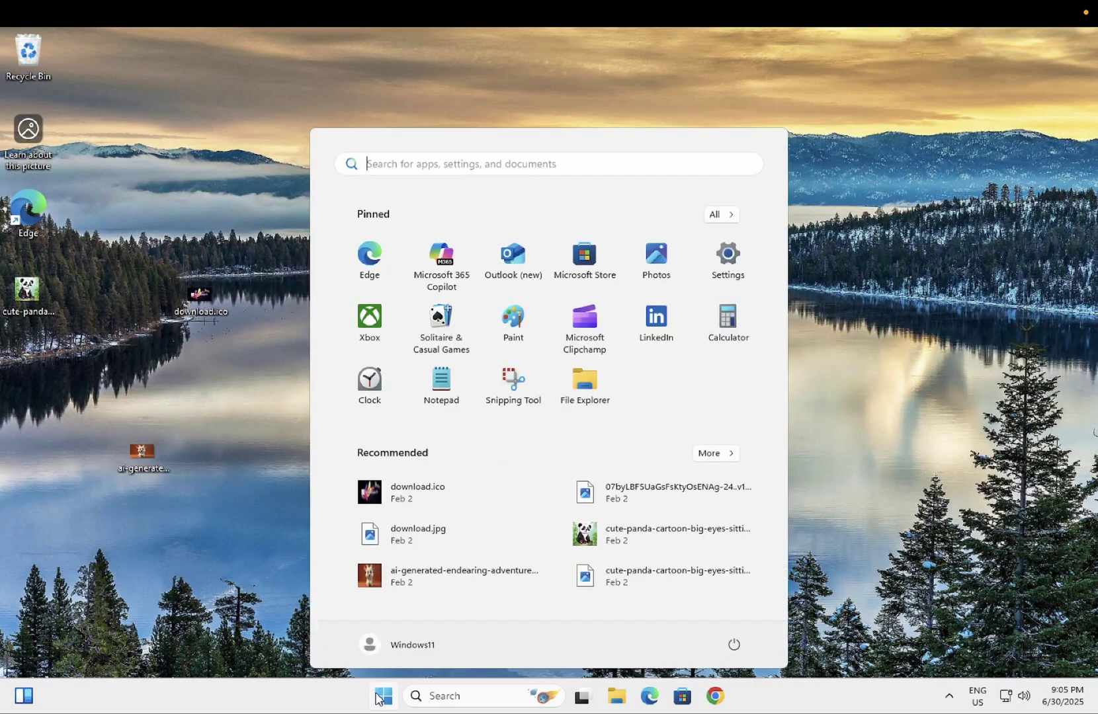
pyautogui.click(727, 264)
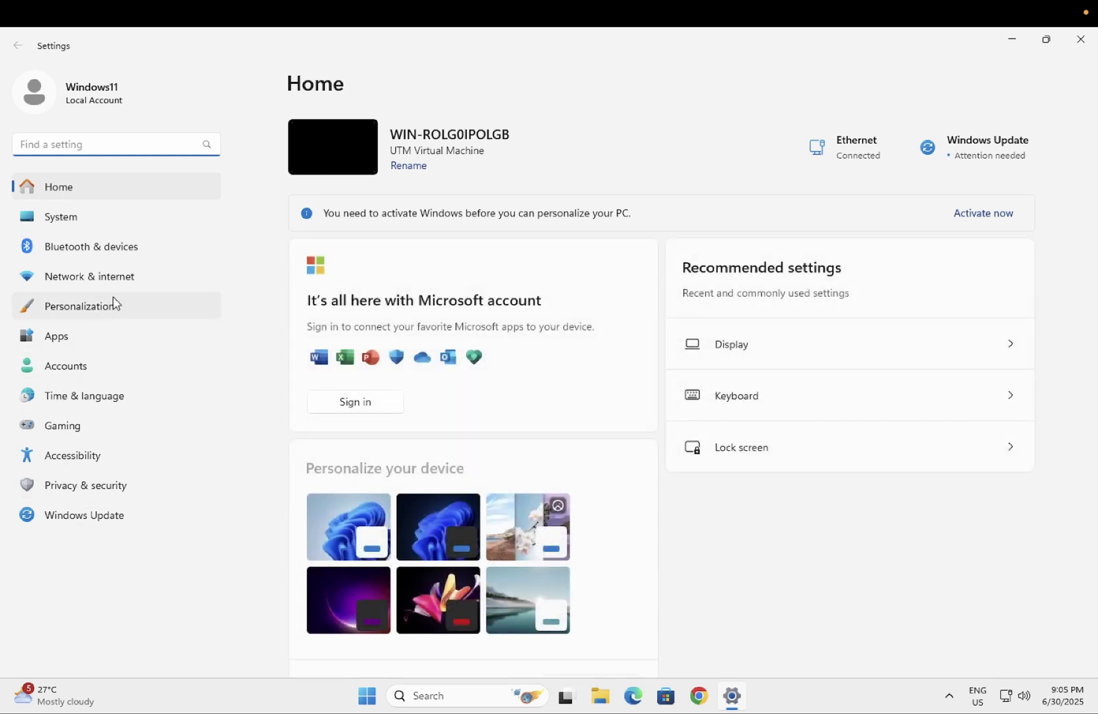
pyautogui.click(69, 221)
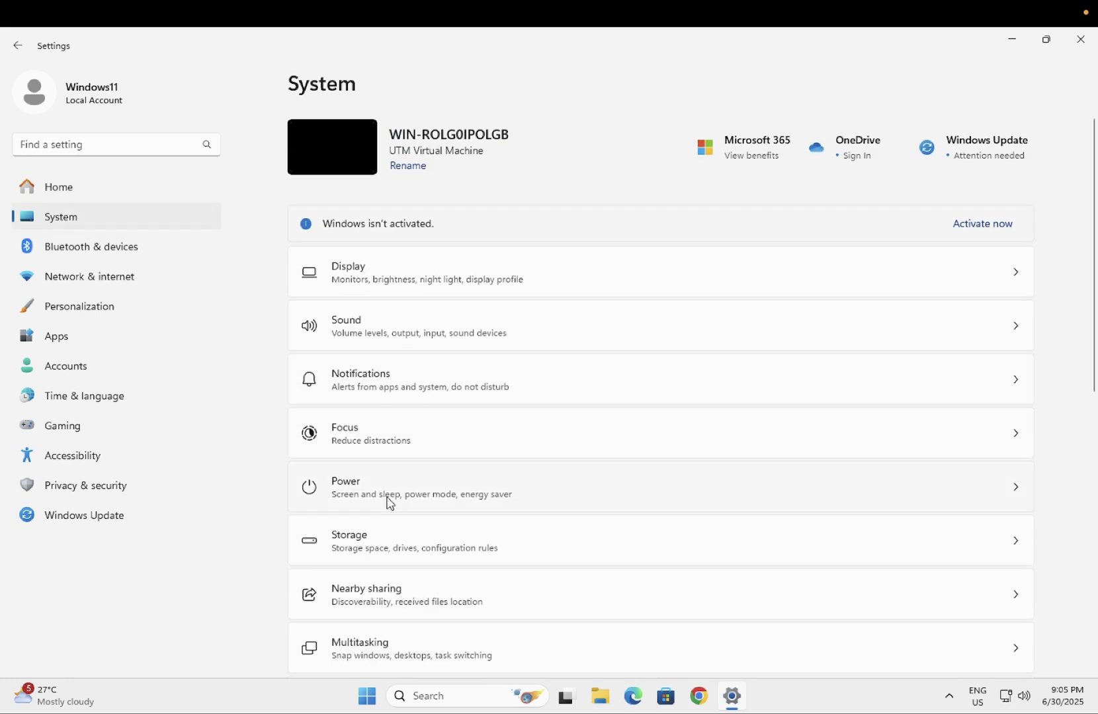
pyautogui.scroll(-5, 390, 502)
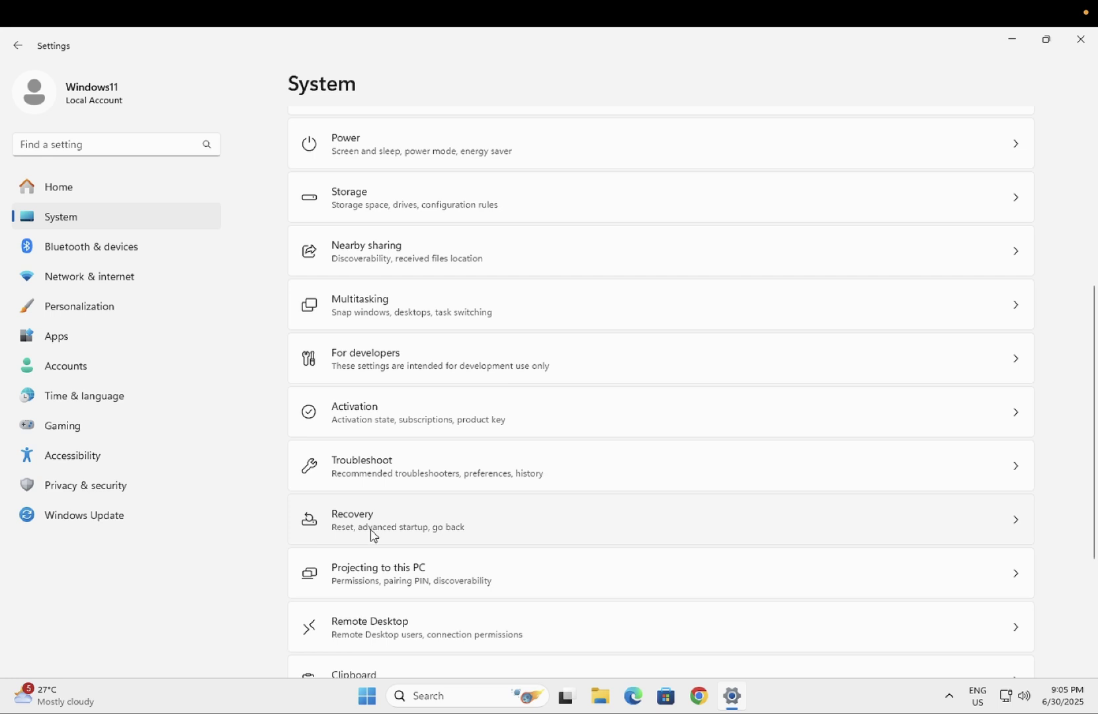
pyautogui.click(392, 533)
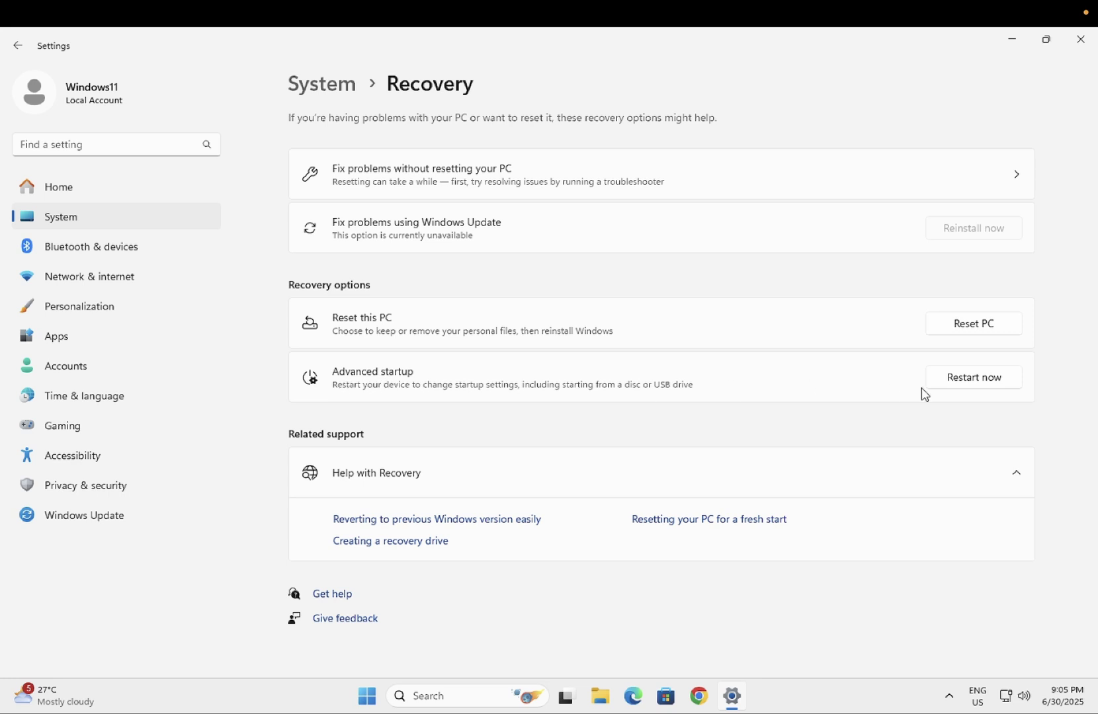
pyautogui.click(980, 377)
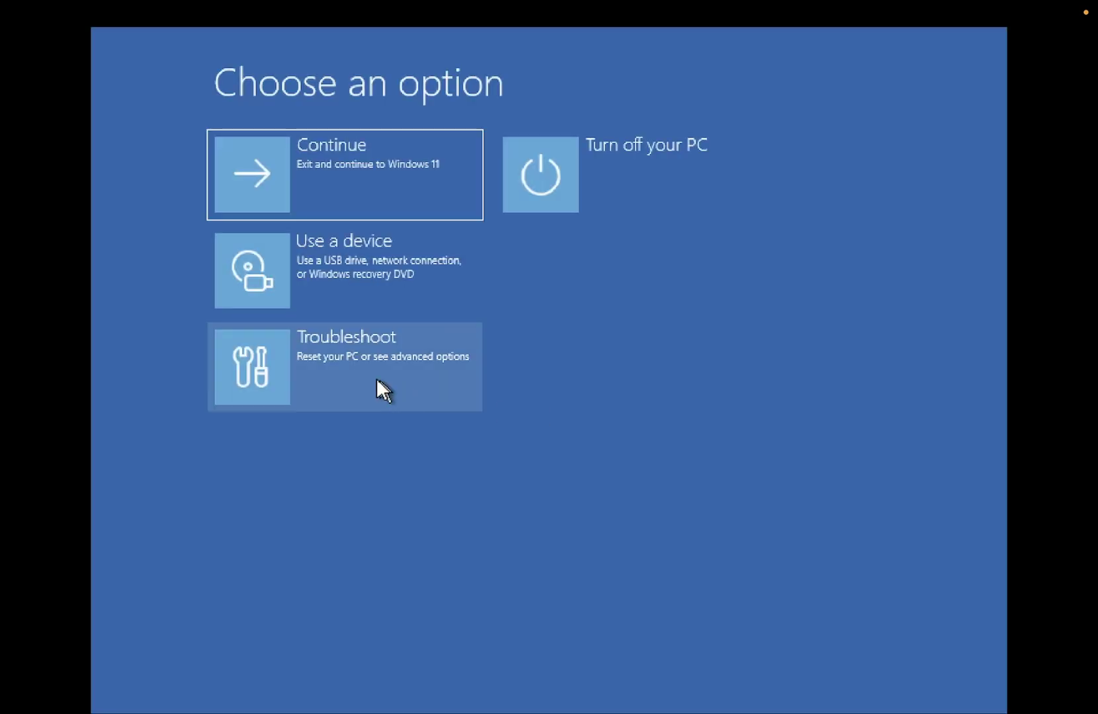
# - Reboot via Troubleshoot > Advanced options > UEFI Firmware Settings, then Continue from the firmware back to Windows
pyautogui.click(377, 369)
pyautogui.click(407, 292)
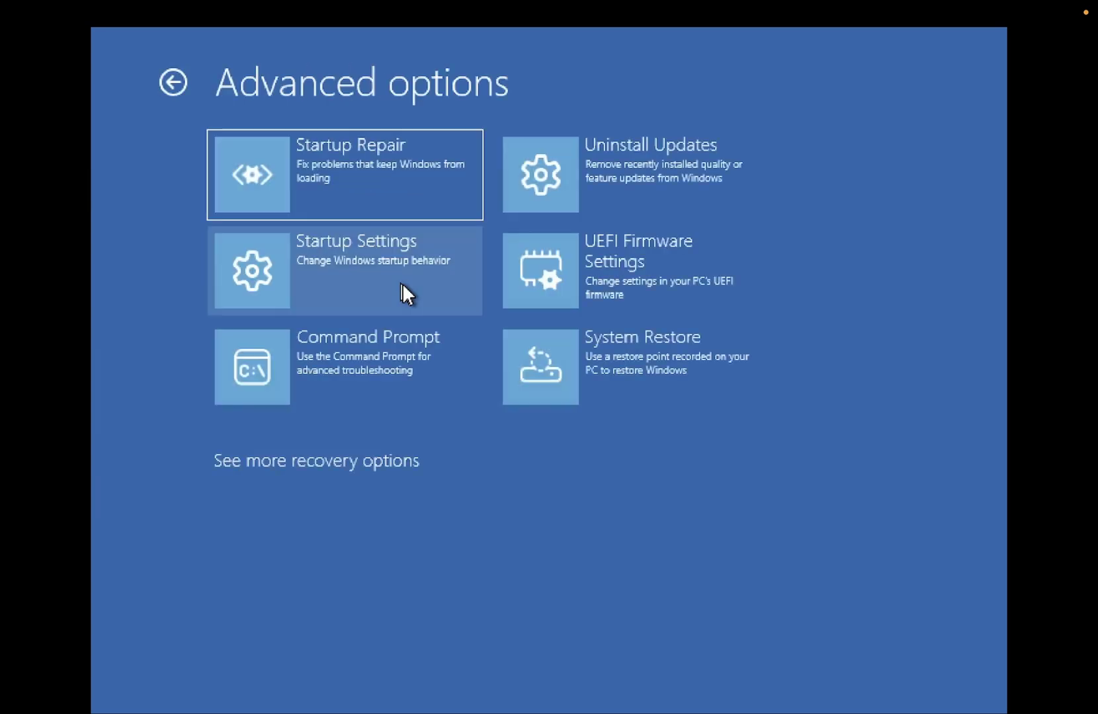
pyautogui.click(682, 260)
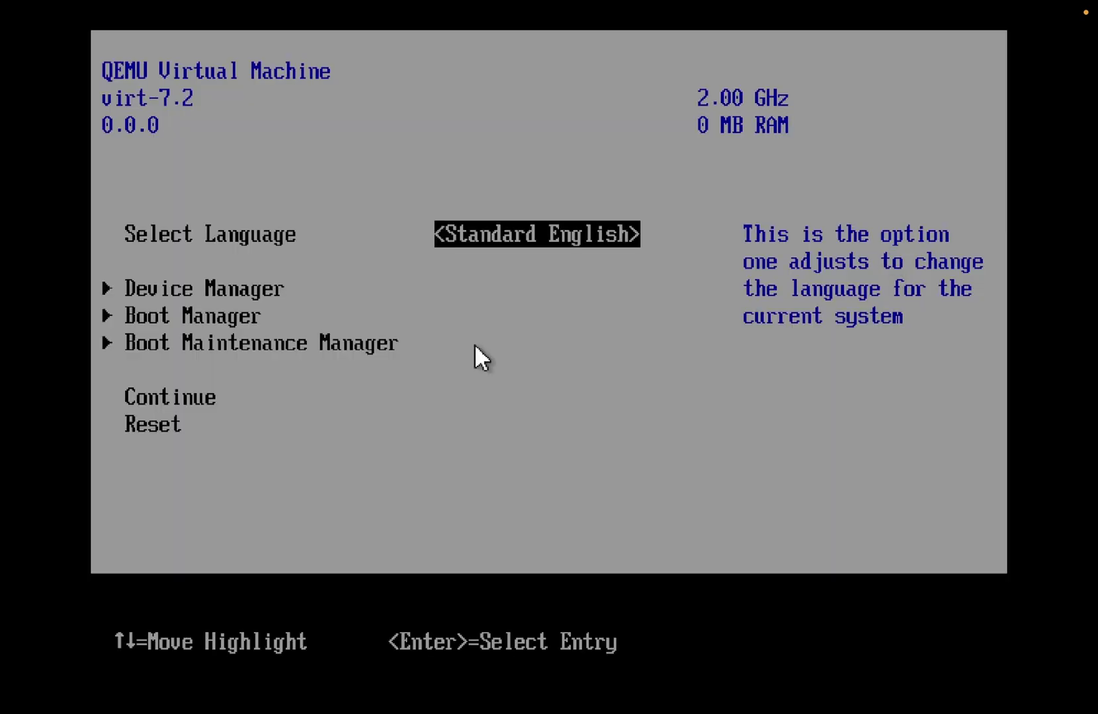
pyautogui.press('Down')
pyautogui.press('Down')
pyautogui.press('Down')
pyautogui.press('Down')
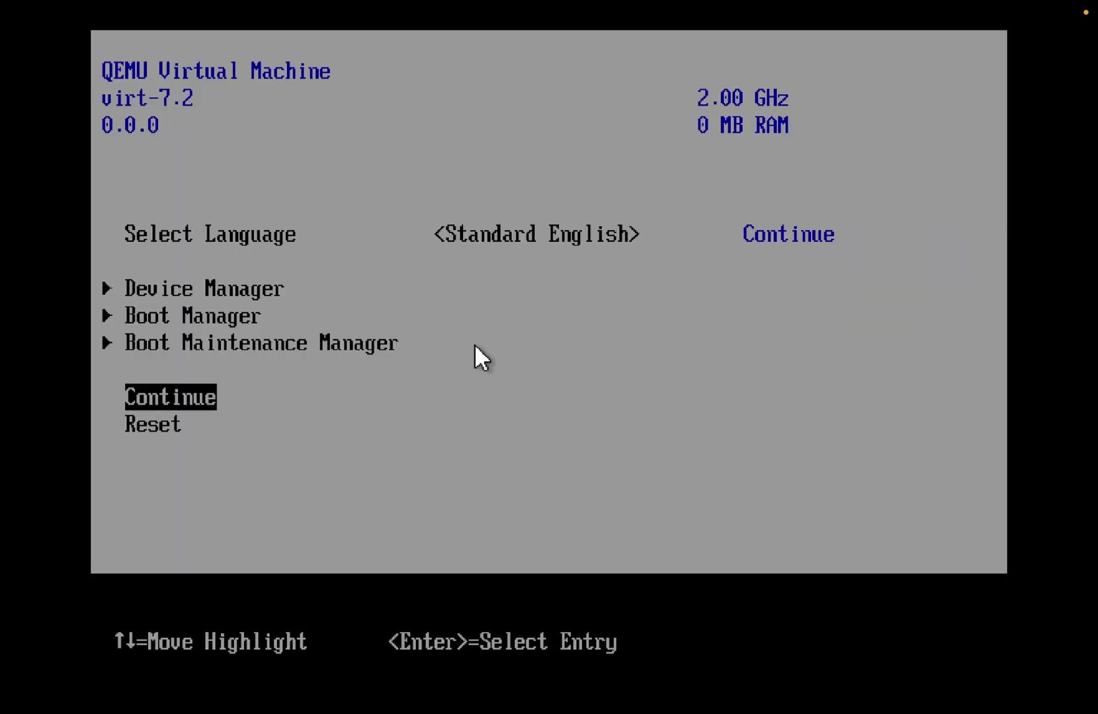
pyautogui.press('Return')
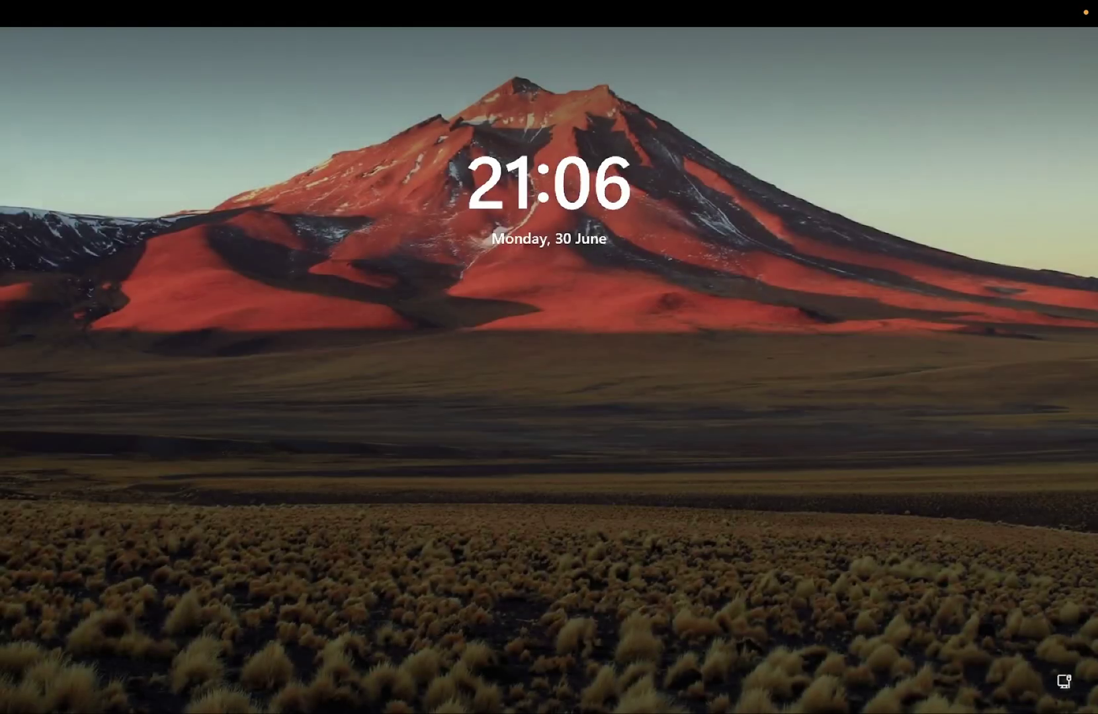
# - Sign in with the account password and search the taskbar for 'cmd' to find Command Prompt
pyautogui.press('Return')
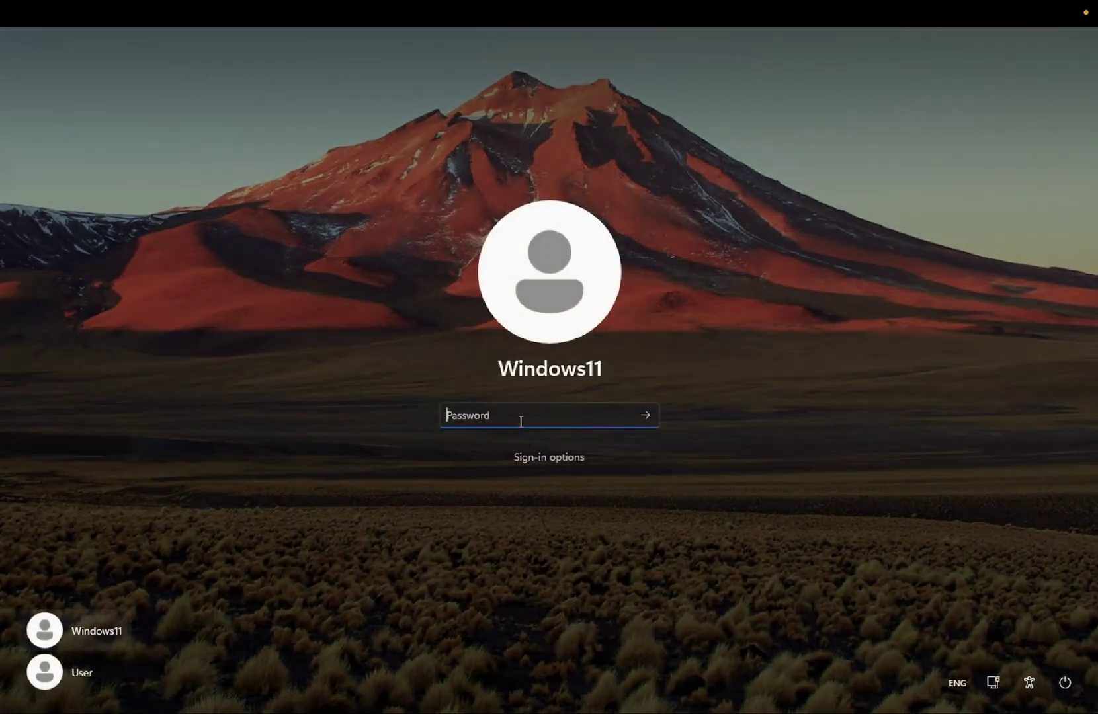
pyautogui.write('•••••••••')
pyautogui.press('Return')
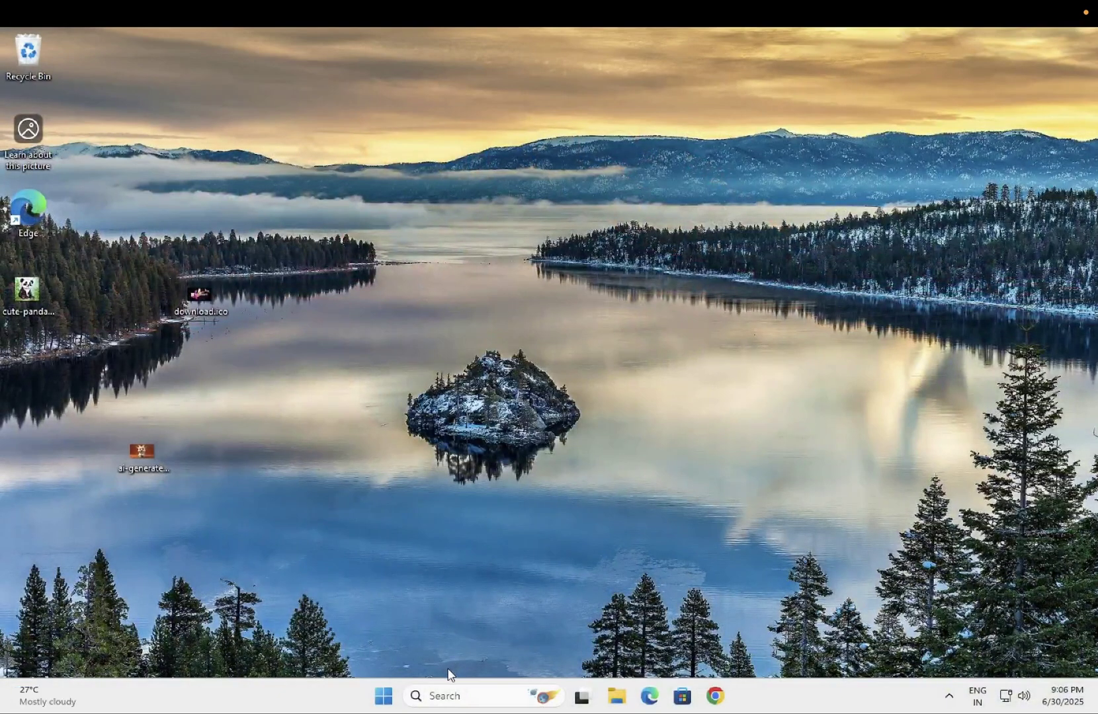
pyautogui.click(441, 695)
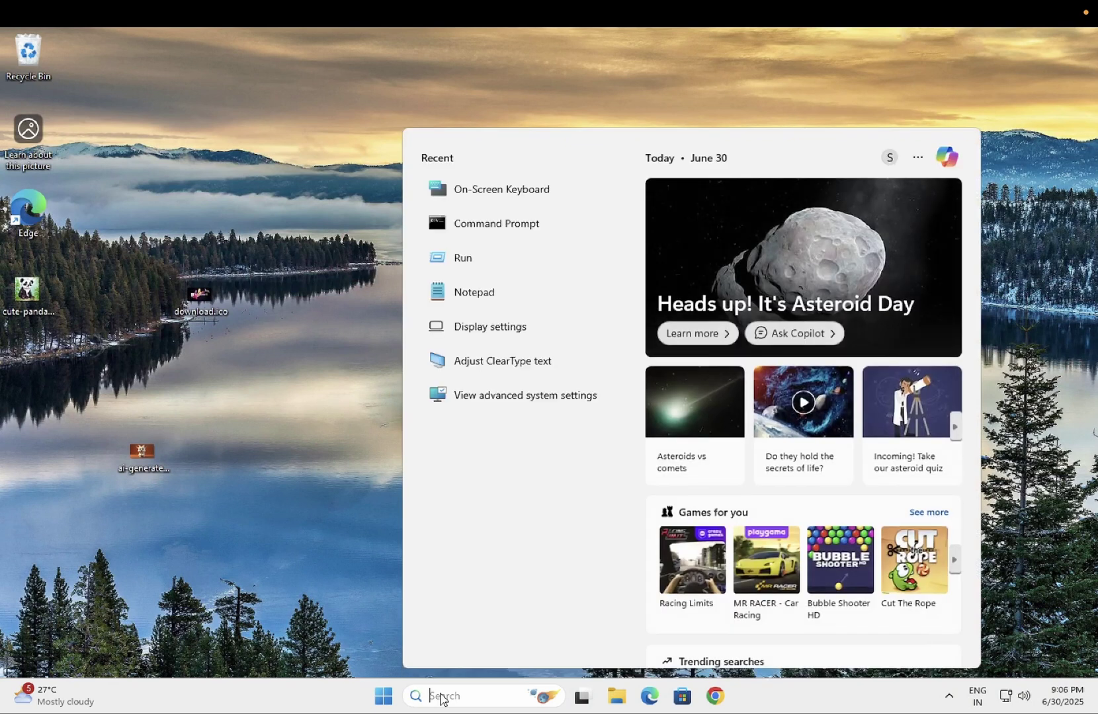
pyautogui.write('cmd')
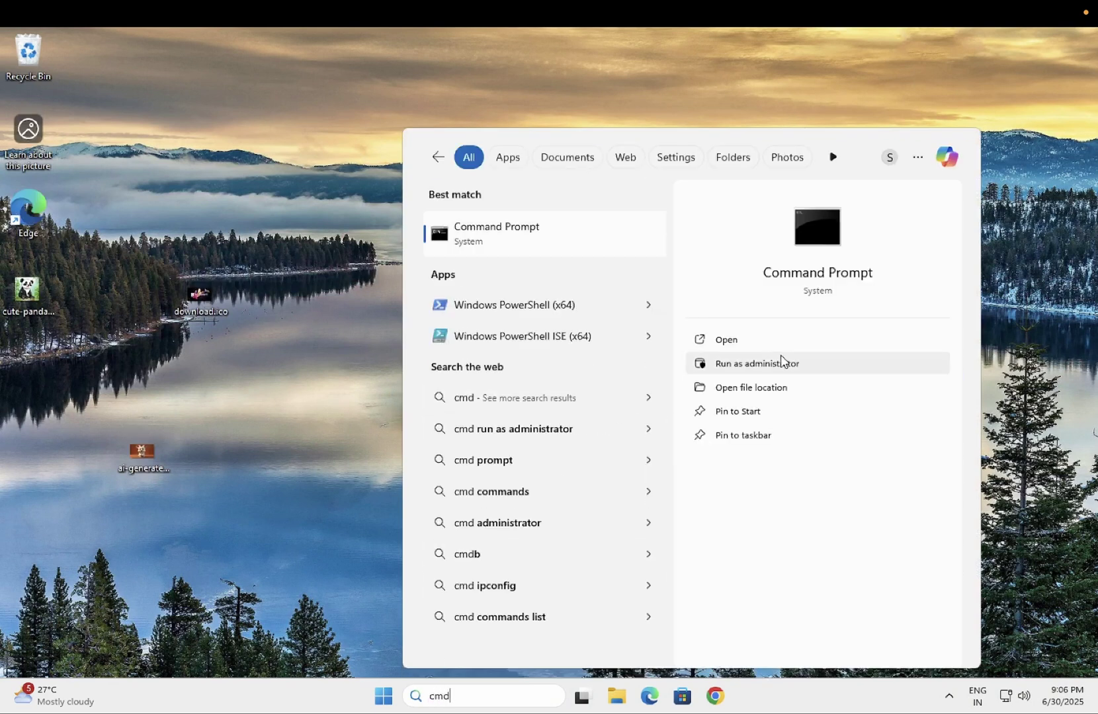
# - Run 'shutdown /r /fw /t 0' in an administrator Command Prompt to reboot into firmware setup
pyautogui.click(765, 374)
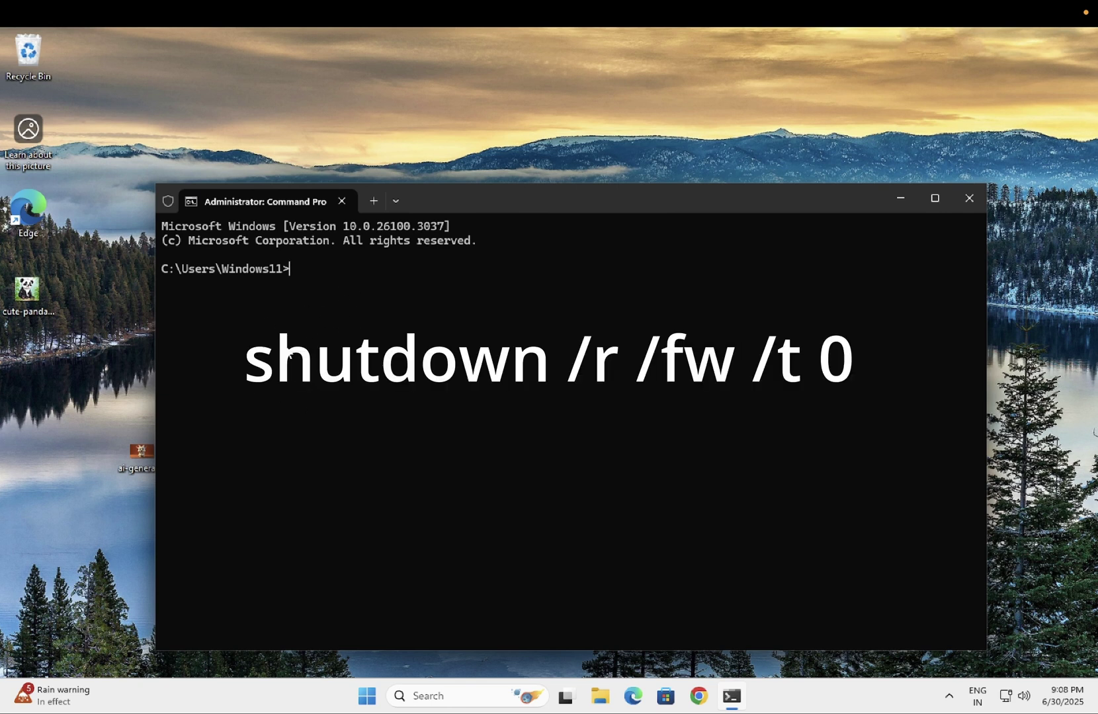
pyautogui.write('shutdown /r /fw')
pyautogui.write('/')
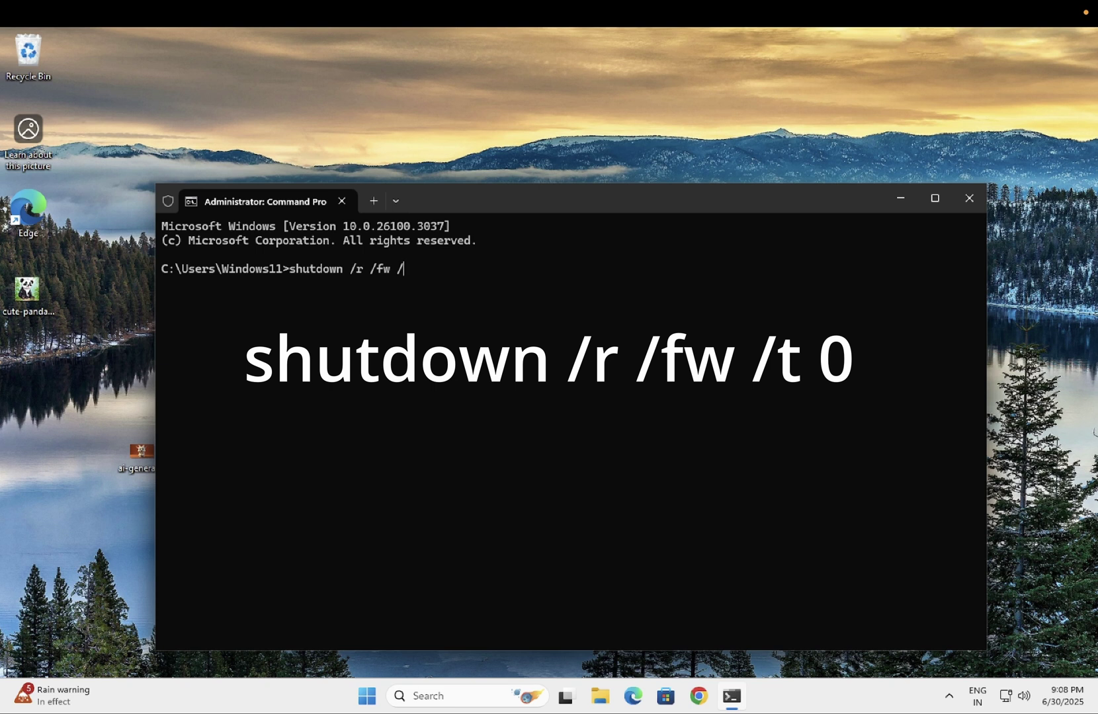
pyautogui.write('t 0')
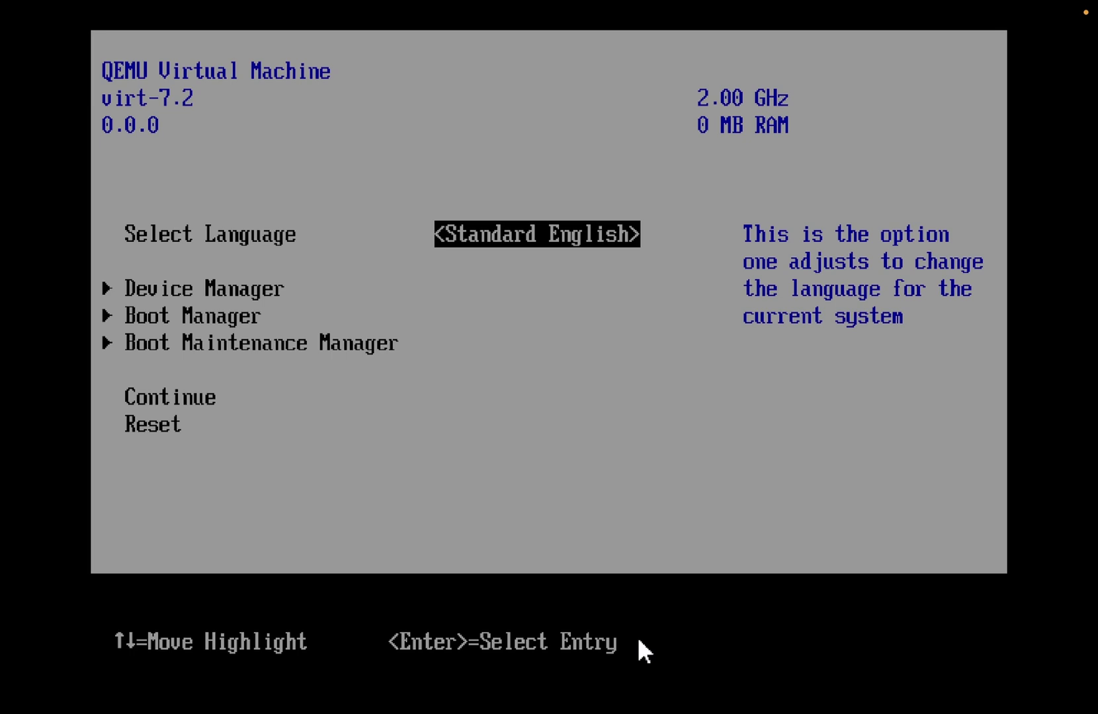
# - Highlight Continue in the QEMU setup menu and resume booting into Windows
pyautogui.press('Down')
pyautogui.press('Down')
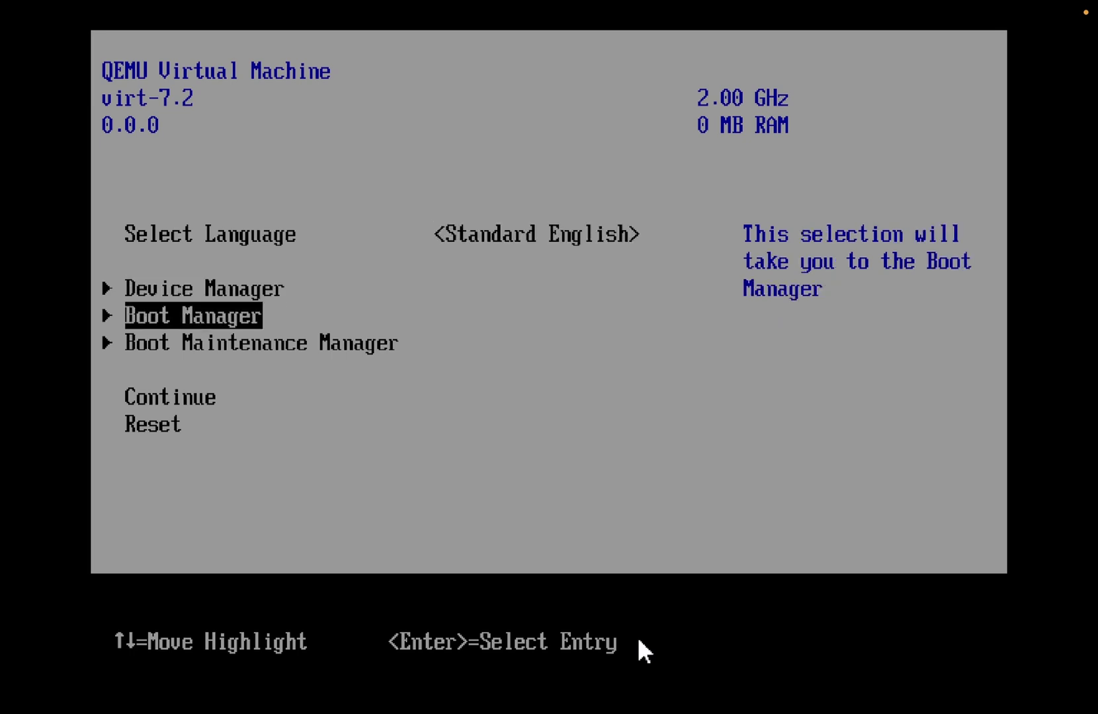
pyautogui.press('Down')
pyautogui.press('Down')
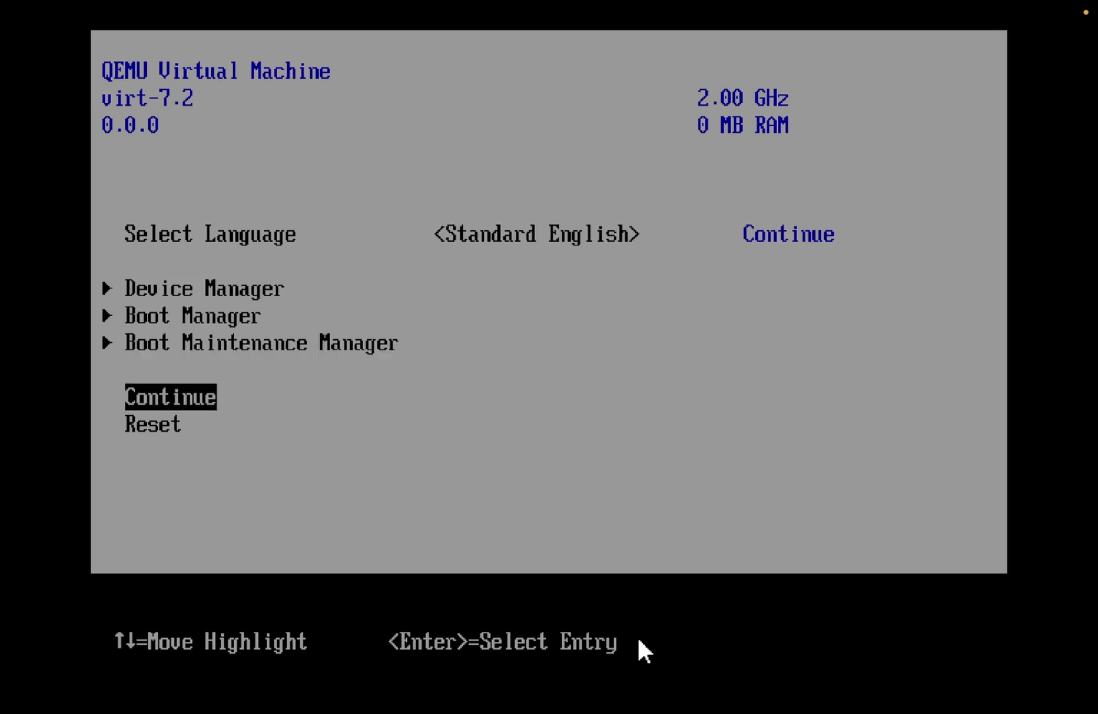
pyautogui.press('Return')
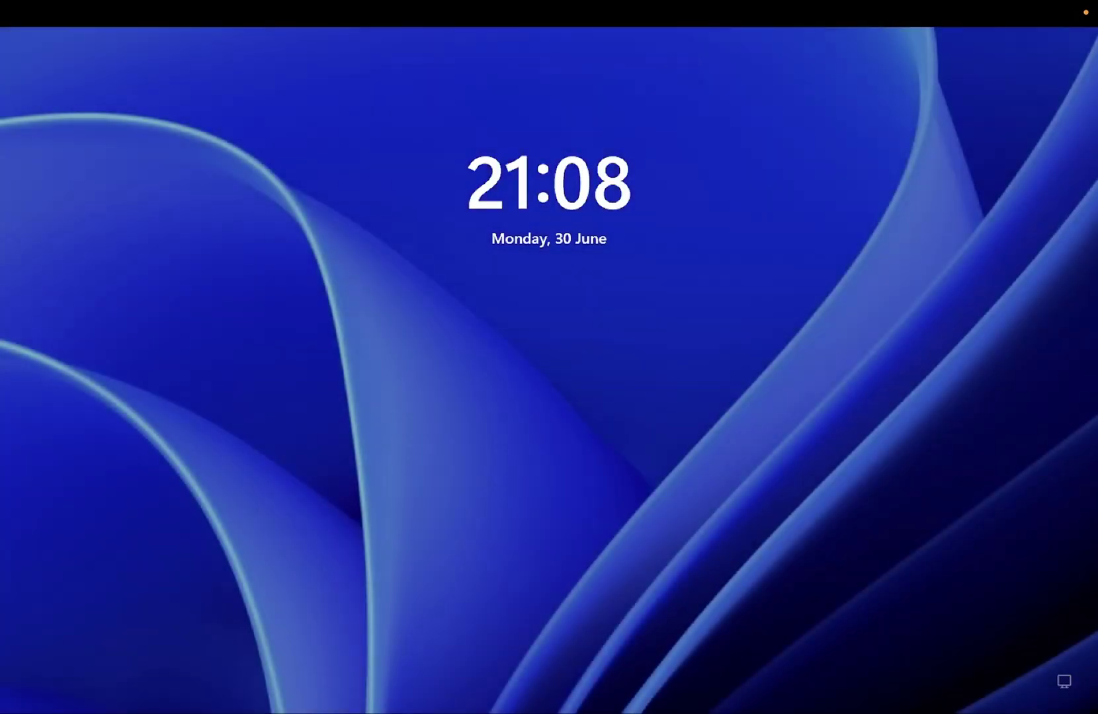
# - Dismiss the lock screen and submit the account password to sign in
pyautogui.press('space')
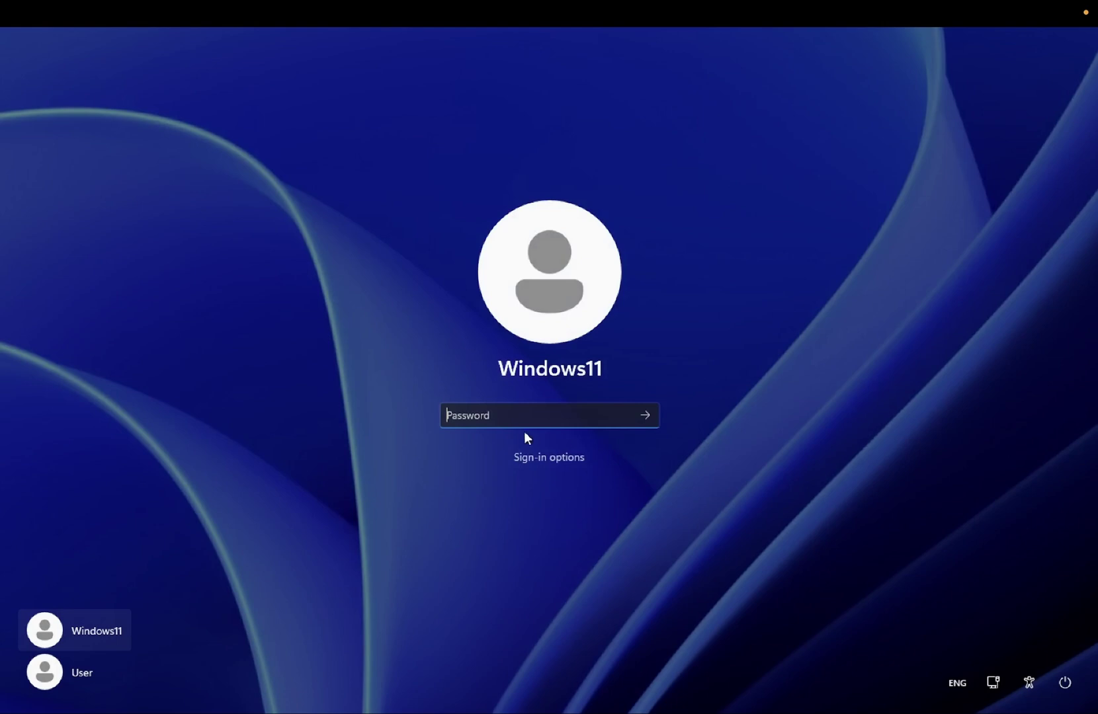
pyautogui.write('12345678')
pyautogui.press('Return')
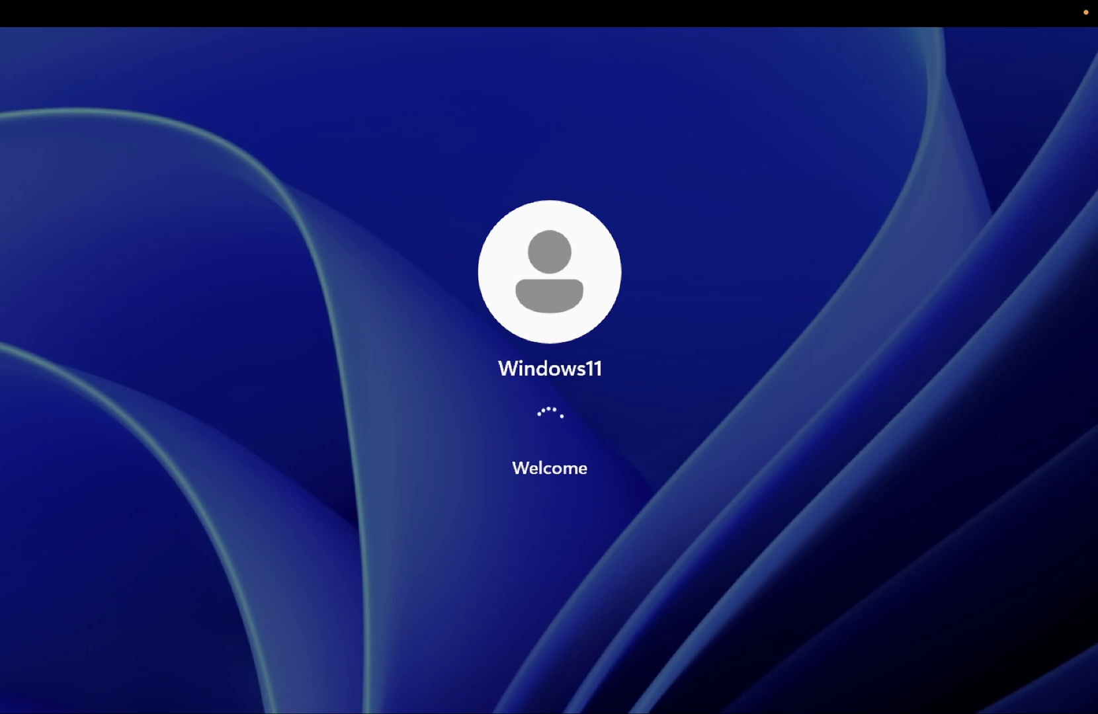